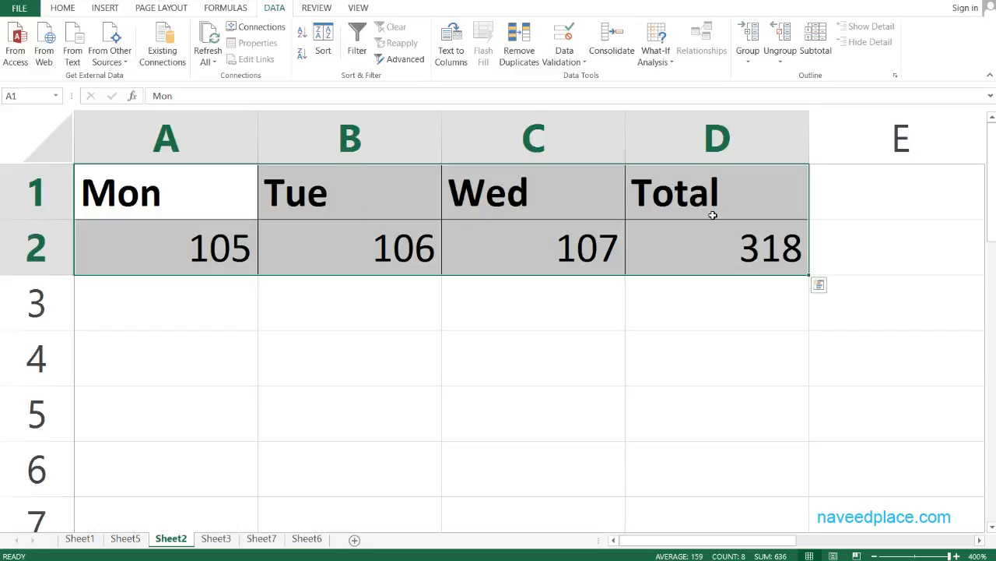
Examine the day headings and totals in the source tables on Sheet3 and Sheet2.
click(216, 538)
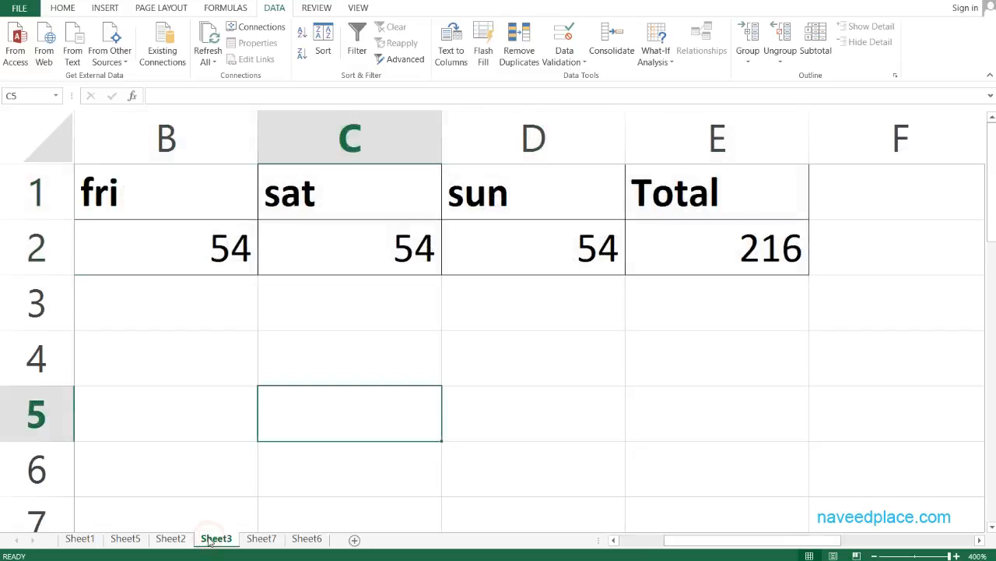
double_click(148, 211)
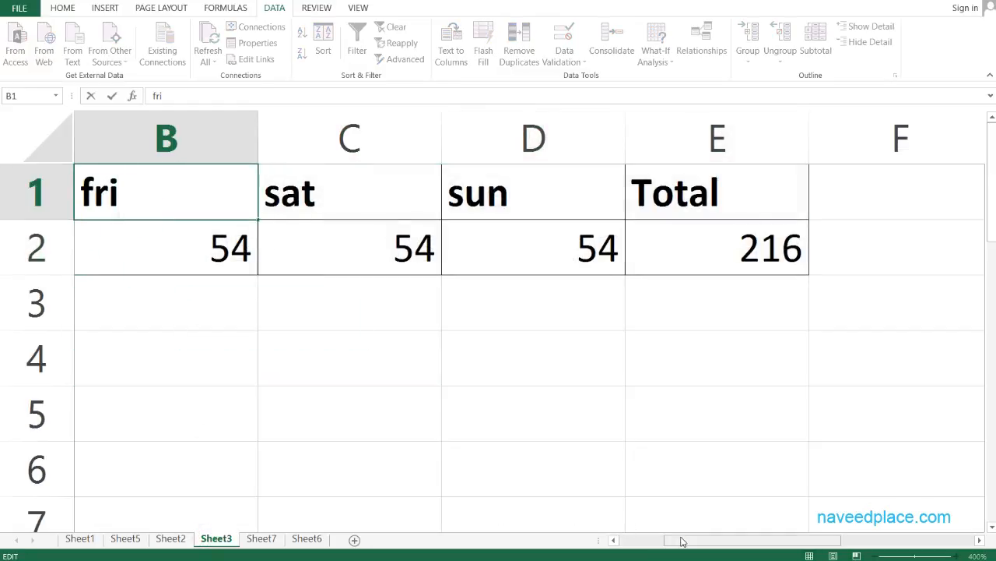
drag(680, 537, 661, 536)
click(107, 196)
click(389, 201)
click(605, 202)
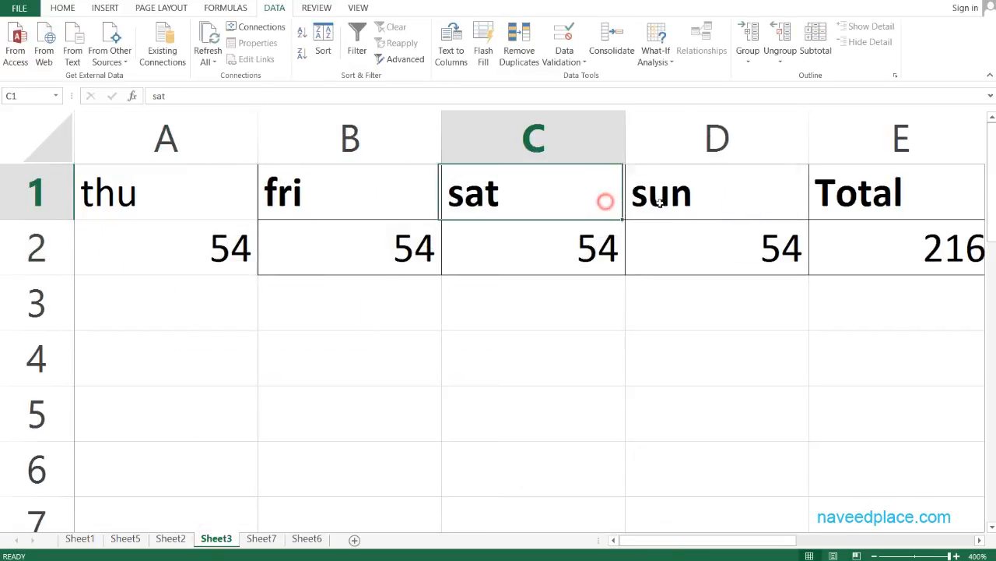
click(785, 203)
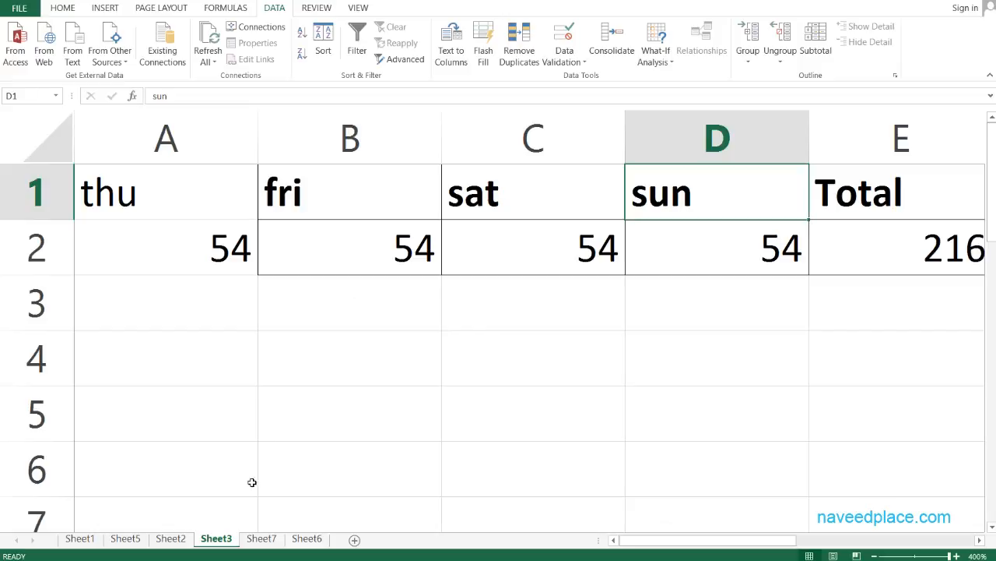
click(171, 538)
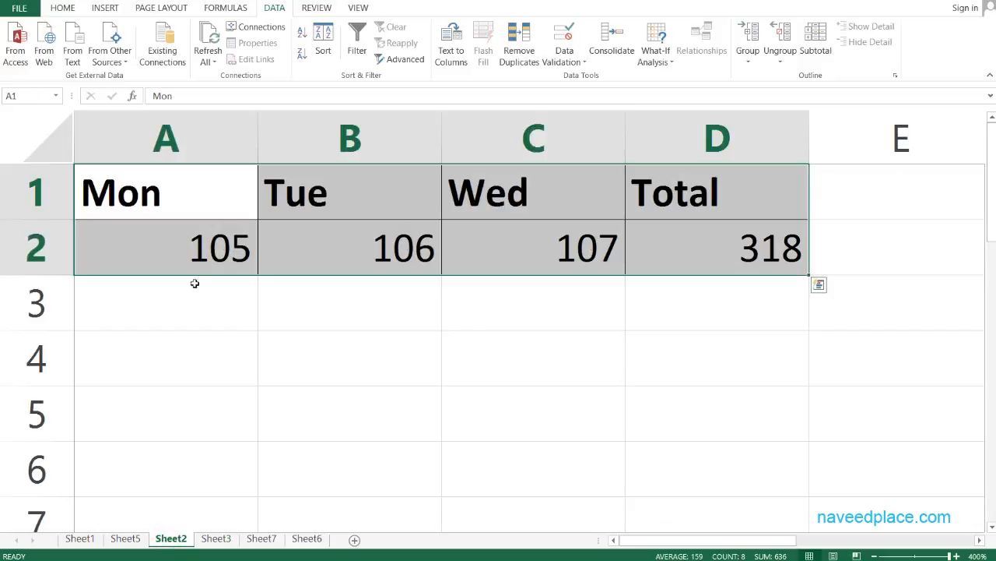
click(216, 539)
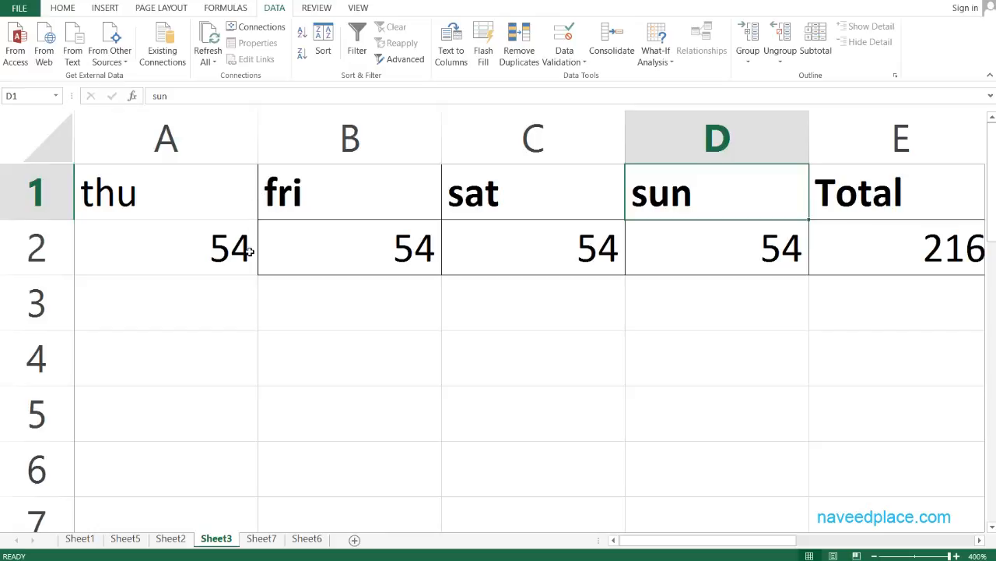
Start a consolidation from cell A1 of the empty Sheet7 and add Sheet2!$A$1:$D$2 as its first reference.
click(263, 538)
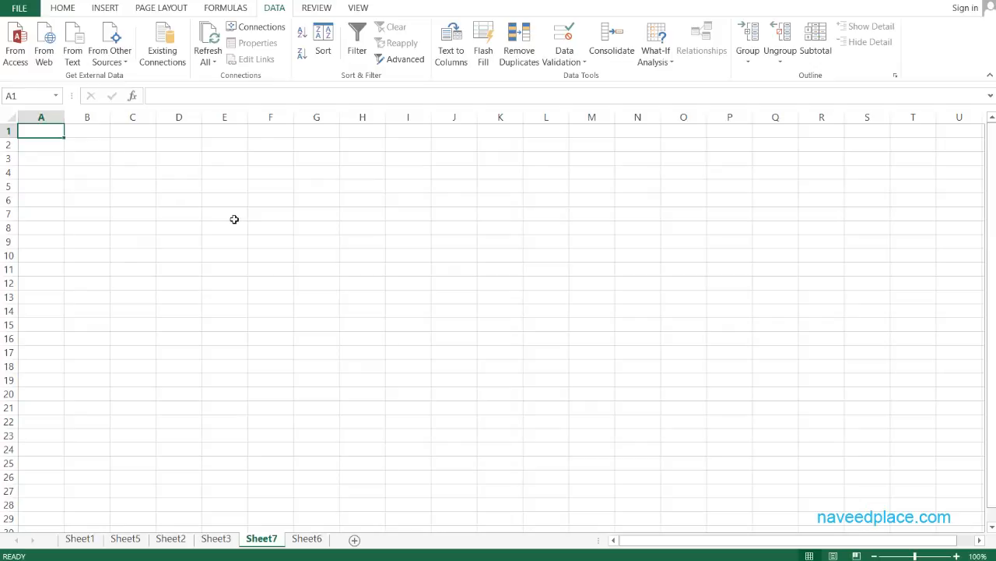
click(607, 53)
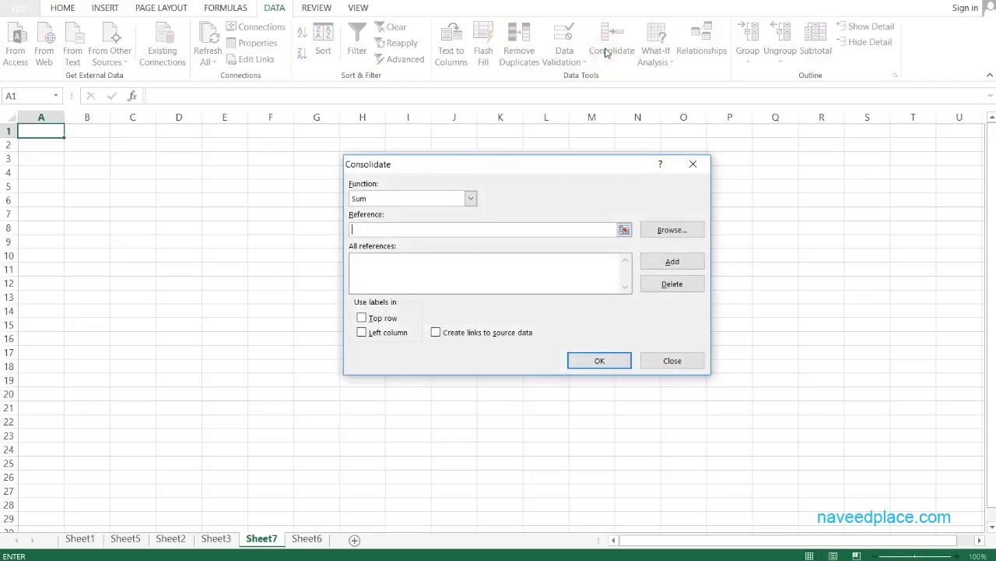
click(624, 231)
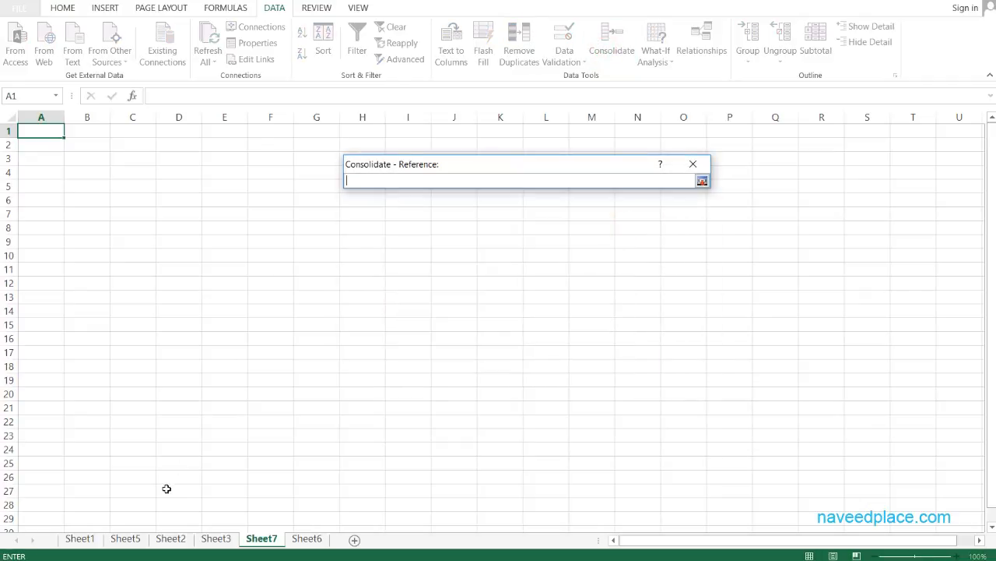
click(169, 538)
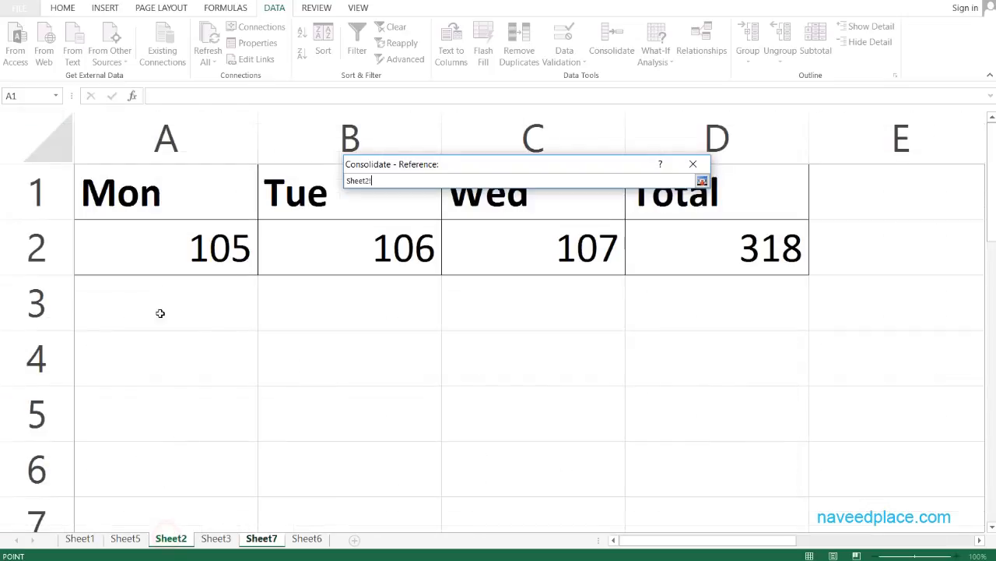
drag(150, 200, 694, 249)
click(691, 248)
drag(220, 213, 734, 260)
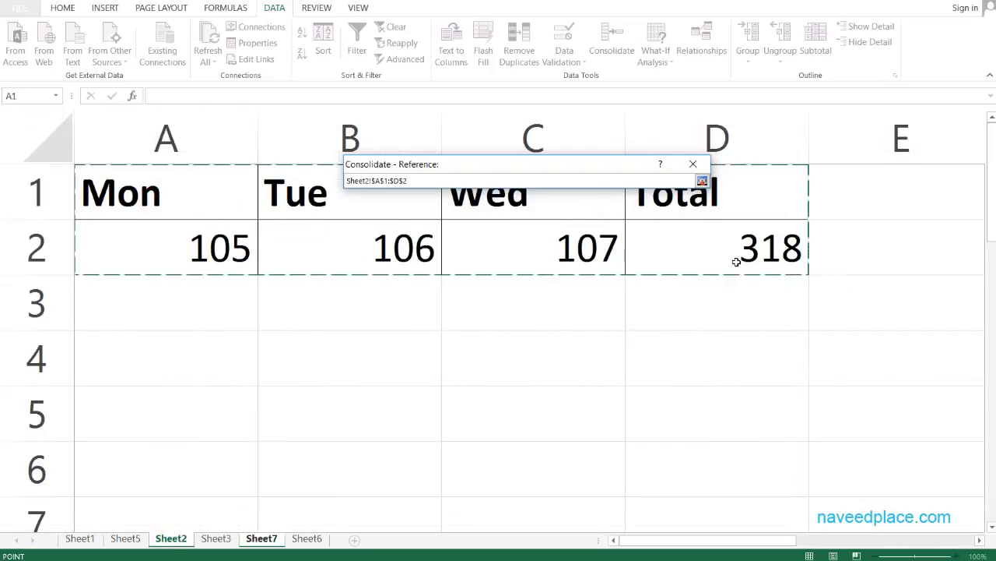
click(701, 181)
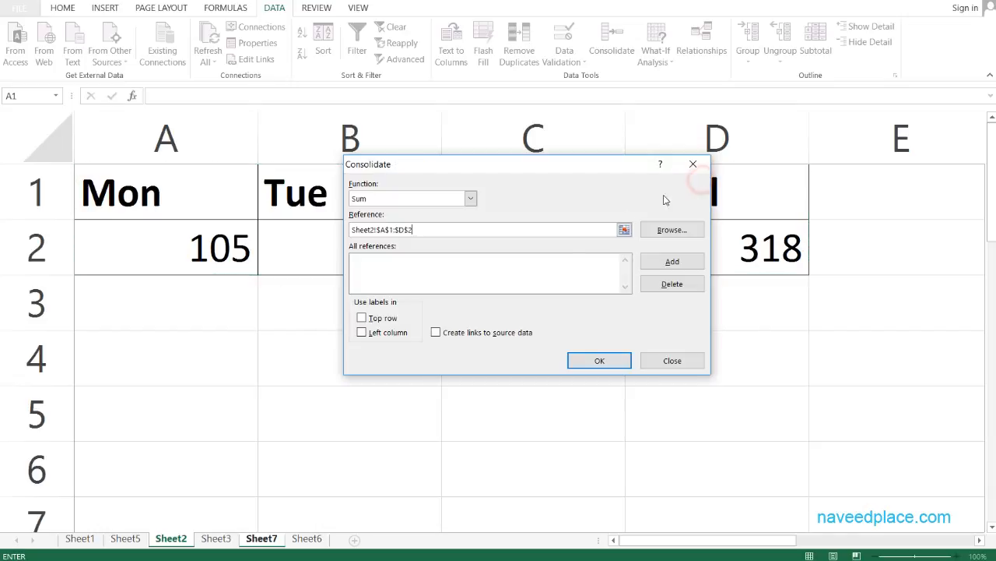
click(670, 265)
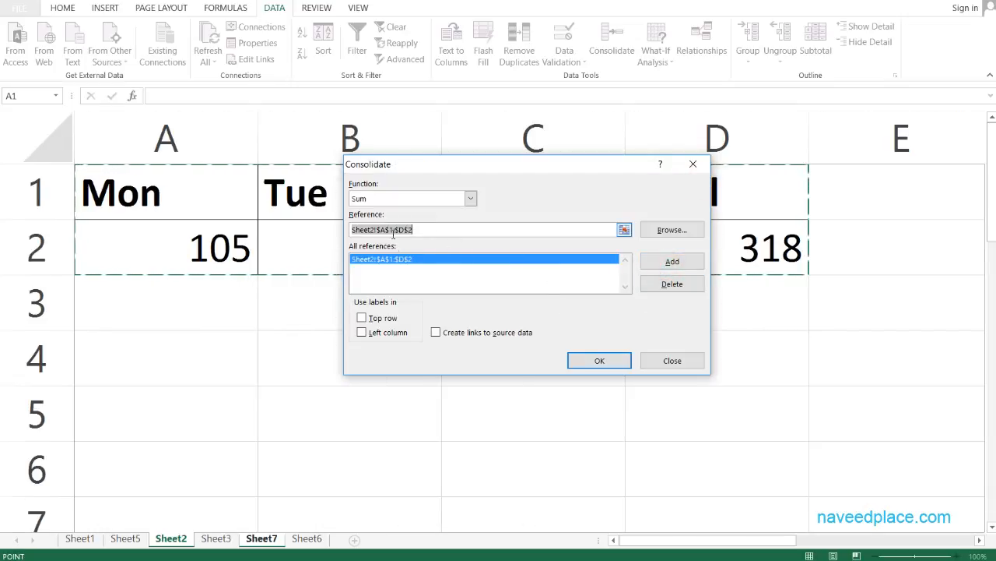
Add Sheet3!$A$1:$E$2, including the Total column, as the second consolidation reference.
click(211, 539)
drag(440, 171, 440, 397)
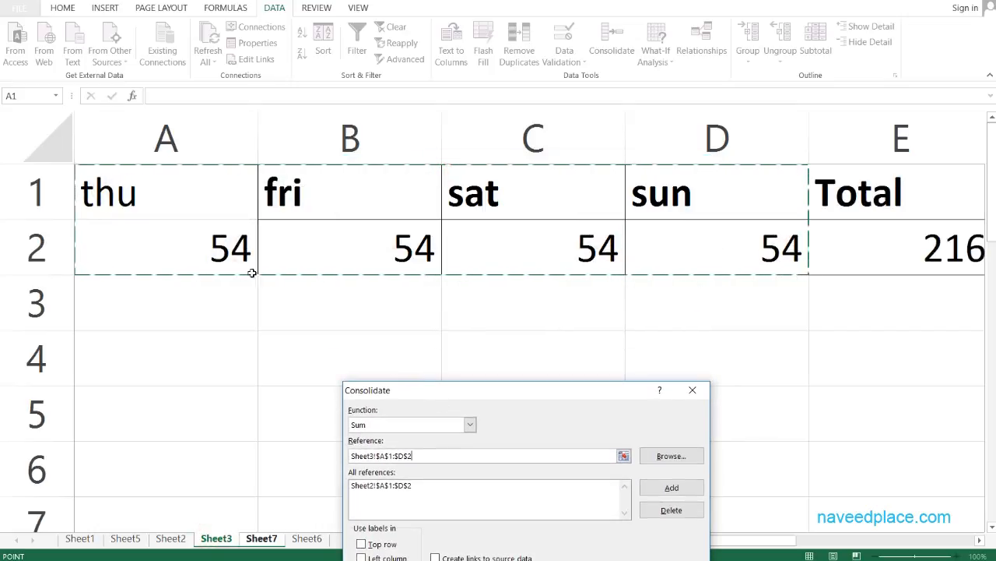
drag(136, 193, 856, 251)
drag(542, 393, 502, 232)
click(629, 322)
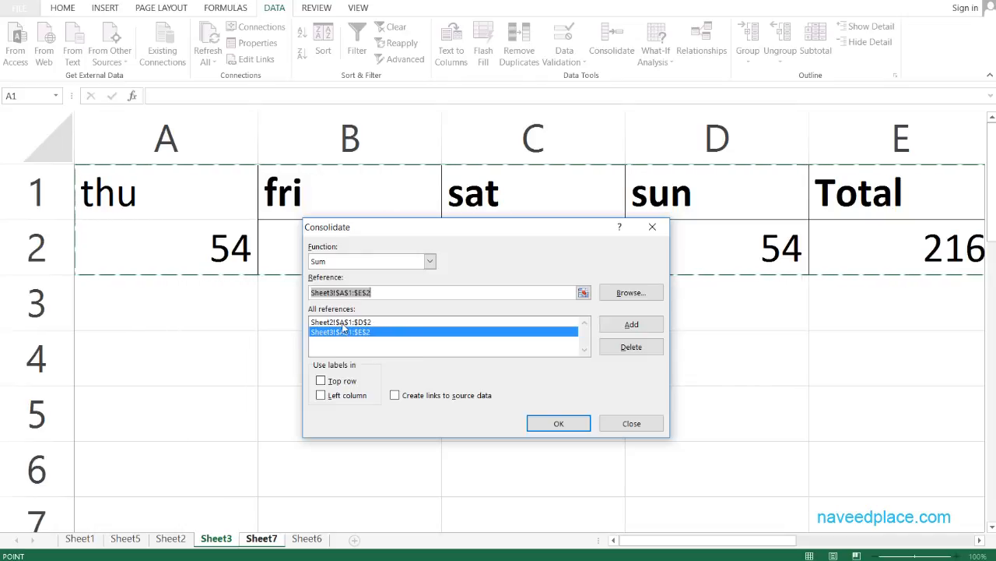
Return to Sheet7 and clear the leftover range from the consolidation's Reference field.
click(265, 538)
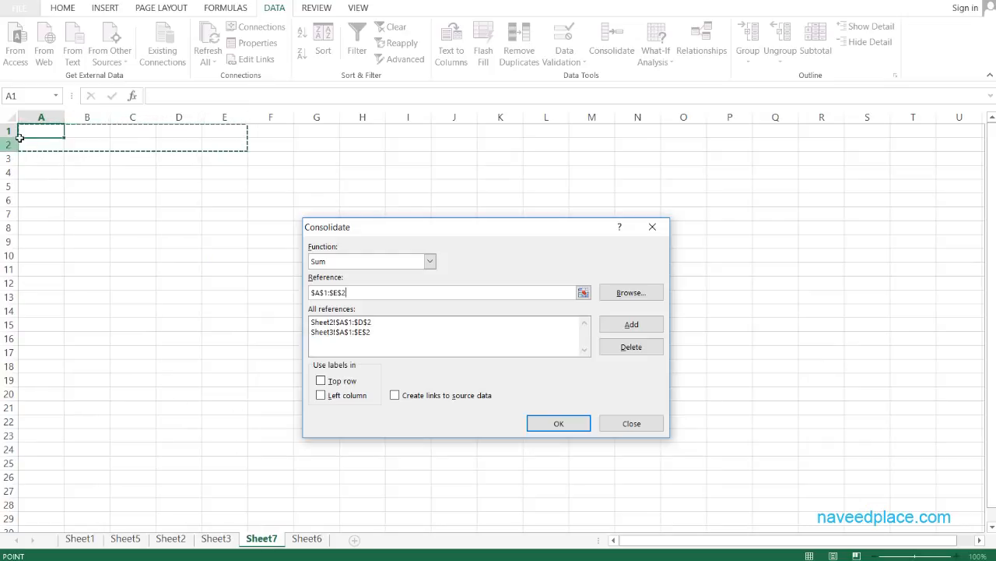
drag(374, 292, 250, 293)
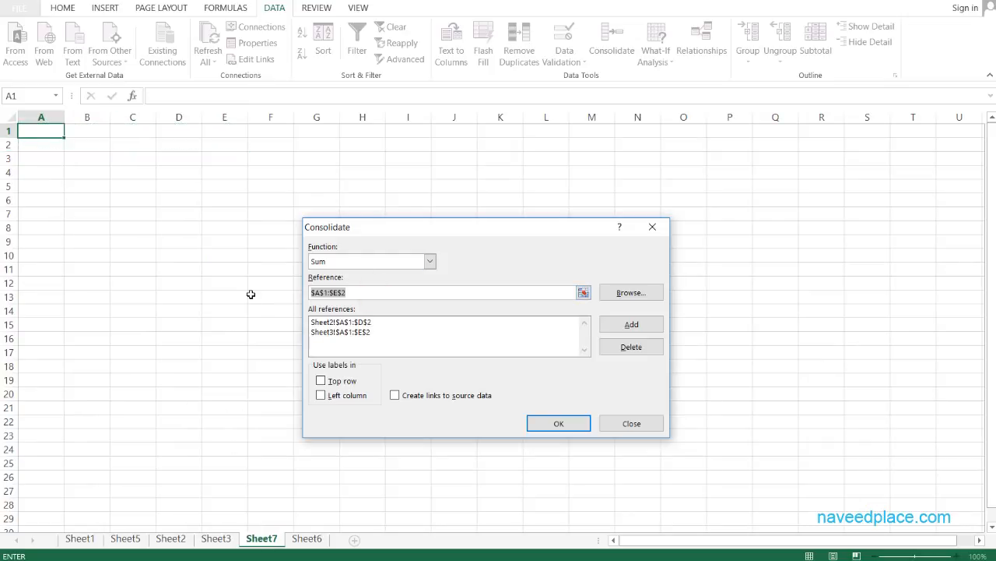
key(Delete)
drag(387, 226, 347, 160)
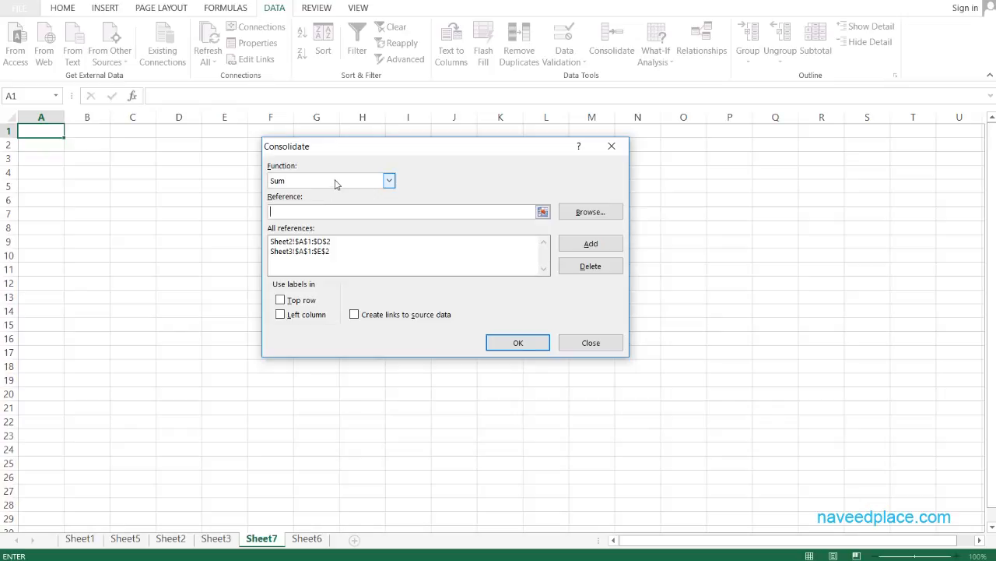
Consolidate the two ranges with the Sum function, using top row labels and creating links to the source data.
click(336, 183)
click(334, 184)
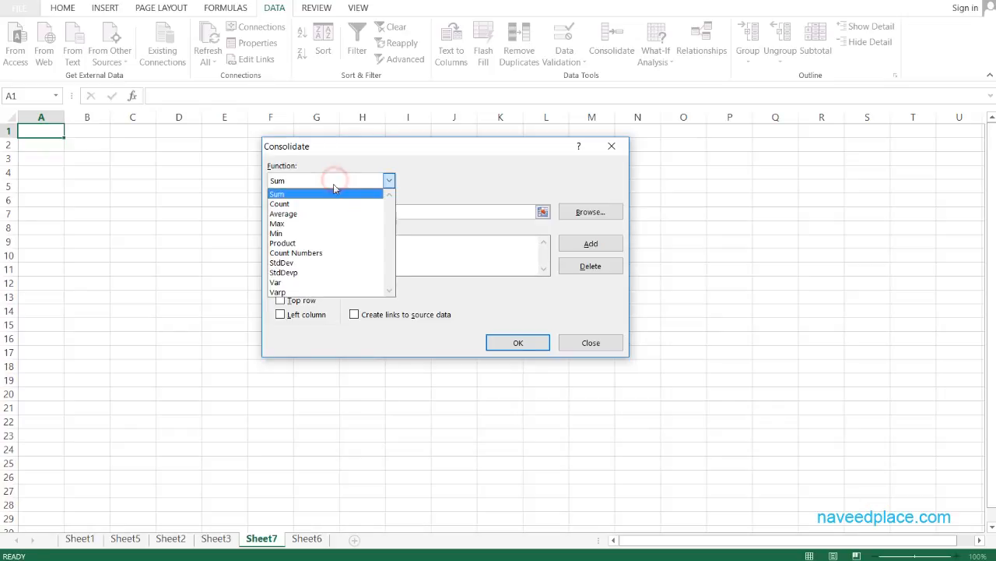
click(447, 198)
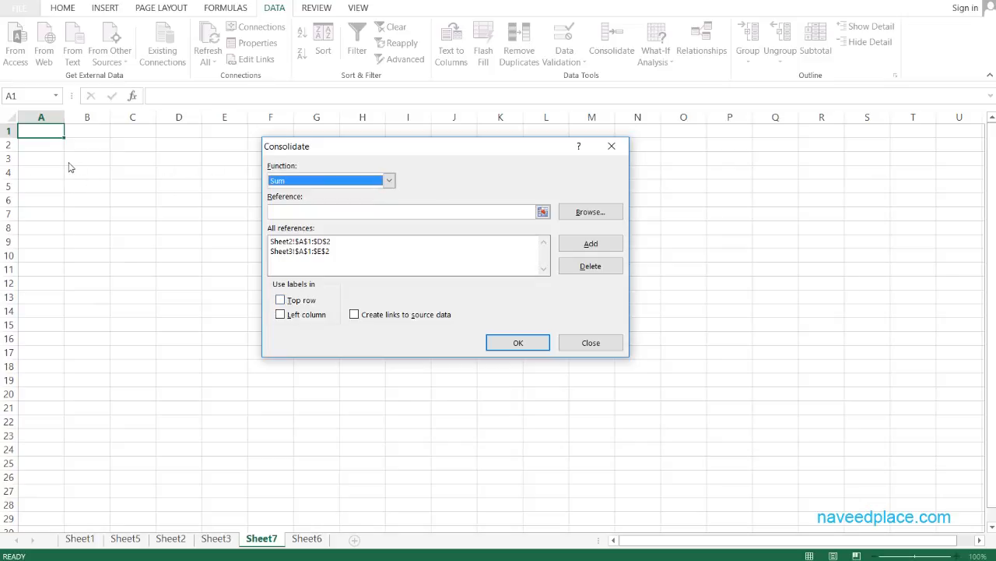
click(282, 301)
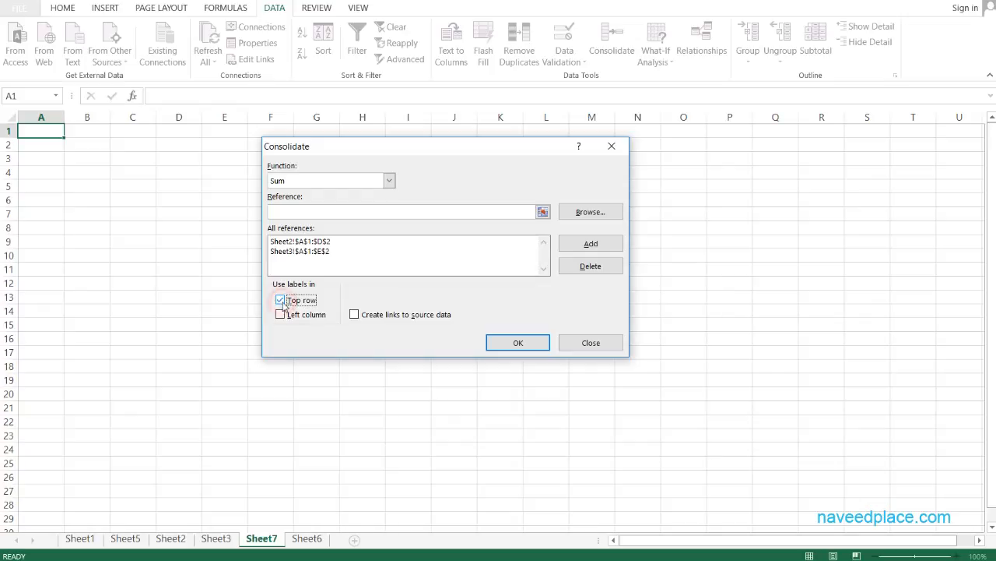
click(355, 317)
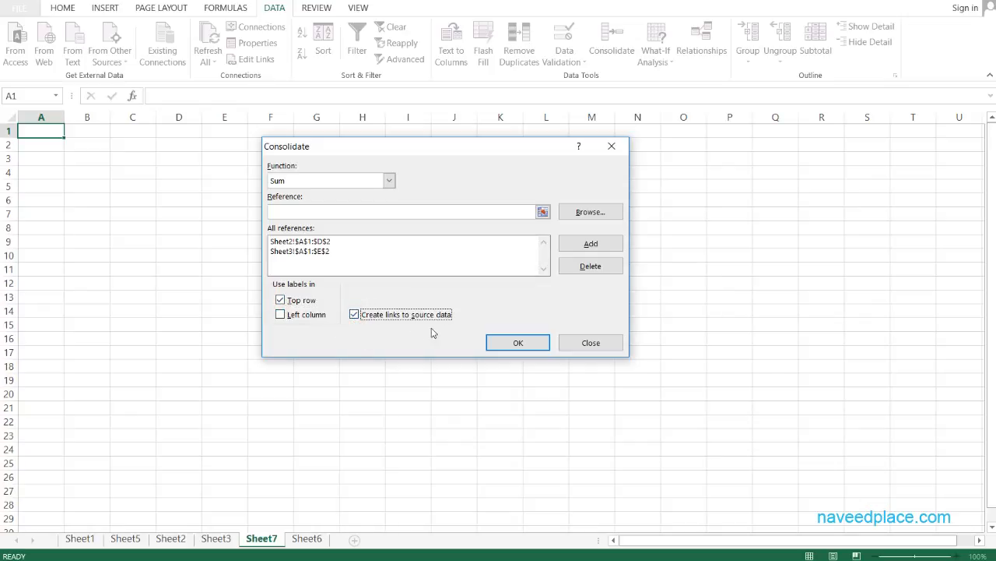
click(493, 339)
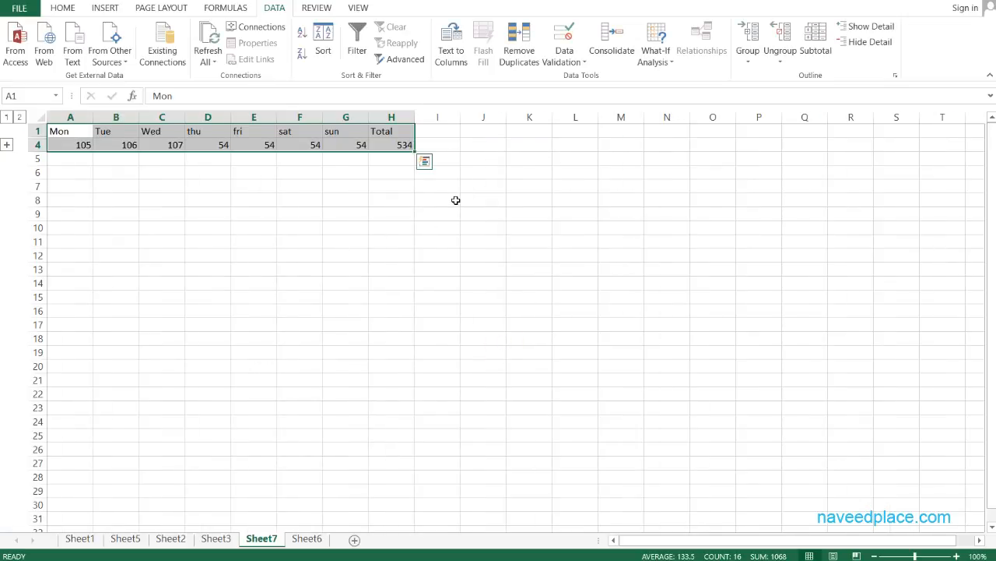
Examine the consolidated table on Sheet7, checking each day heading, its values and the Total formula in H4.
scroll(406, 284, up, 10)
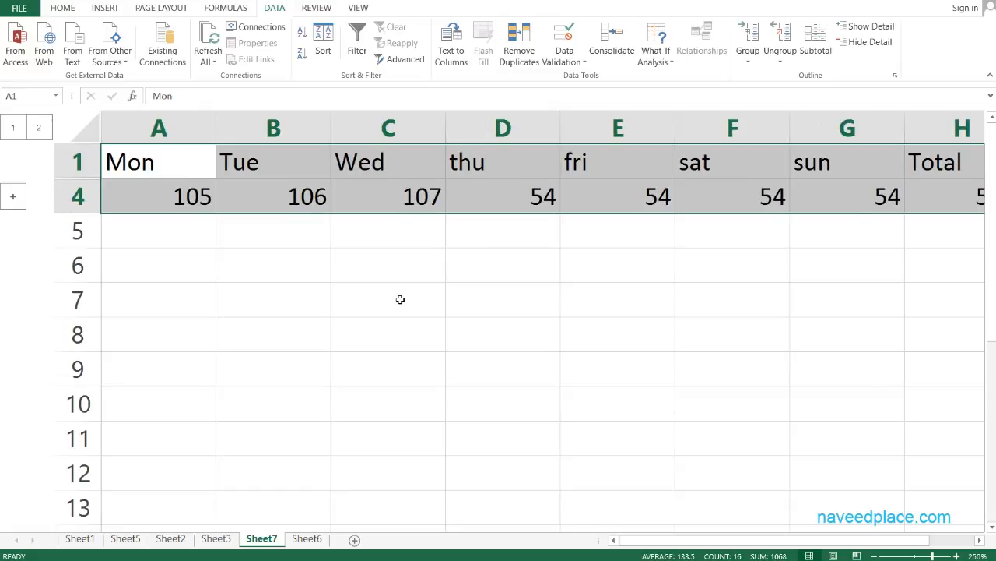
scroll(401, 299, down, 1)
click(151, 164)
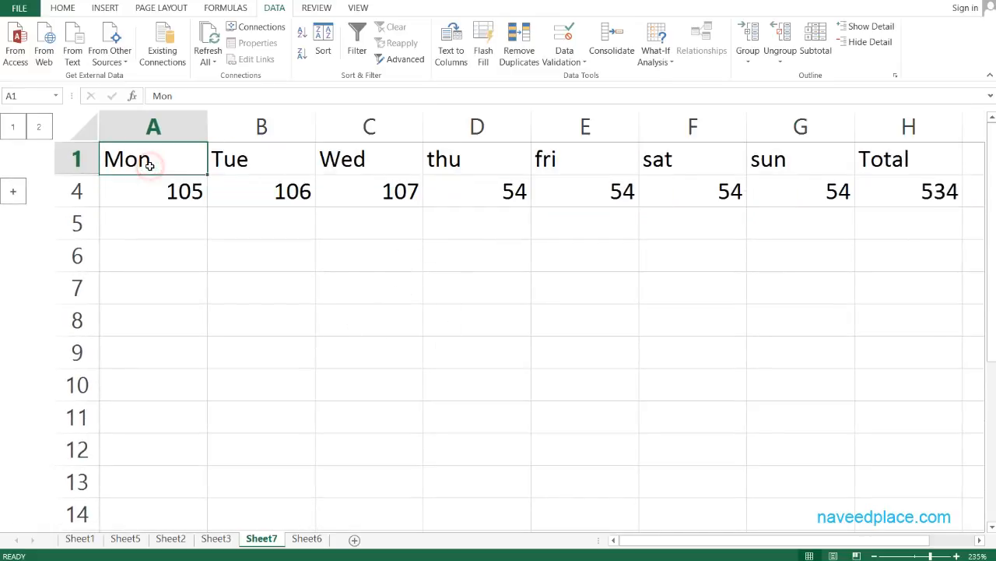
click(244, 164)
click(368, 165)
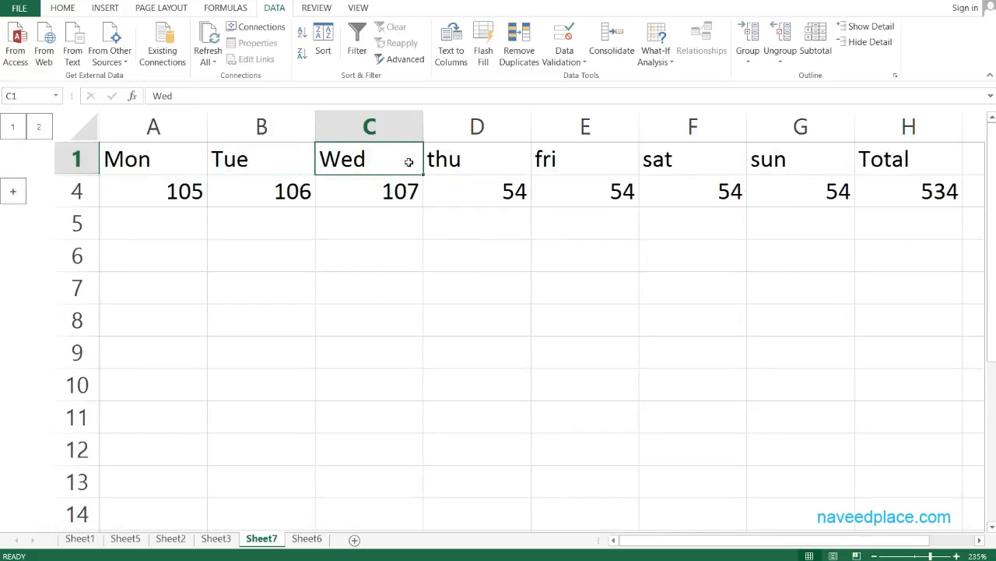
click(441, 161)
click(550, 163)
click(668, 164)
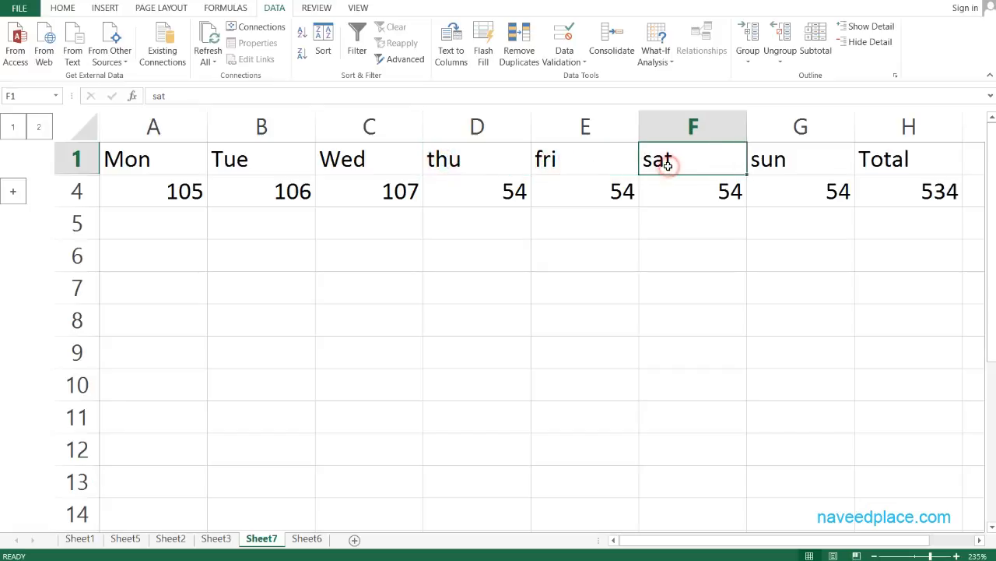
click(791, 159)
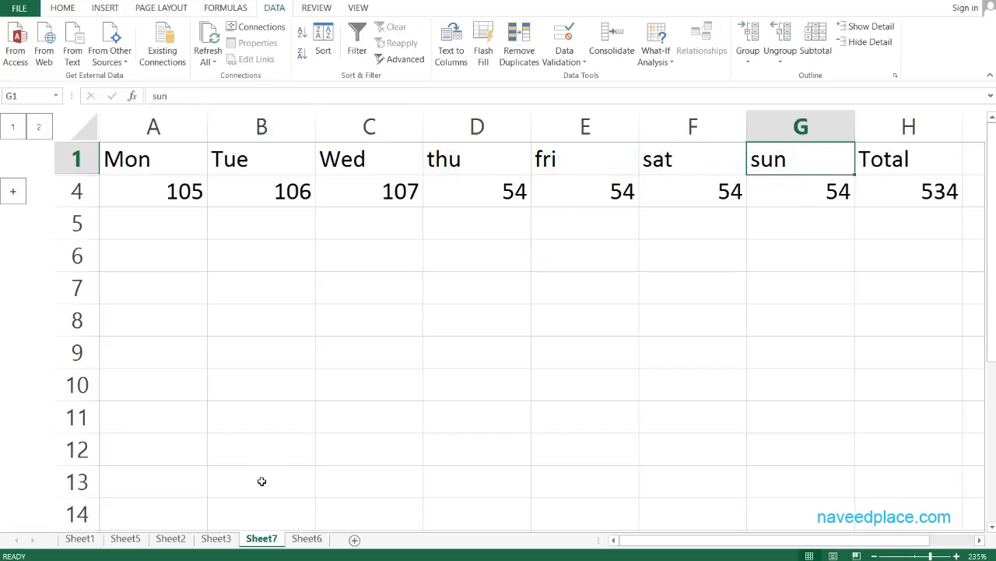
drag(369, 169, 369, 226)
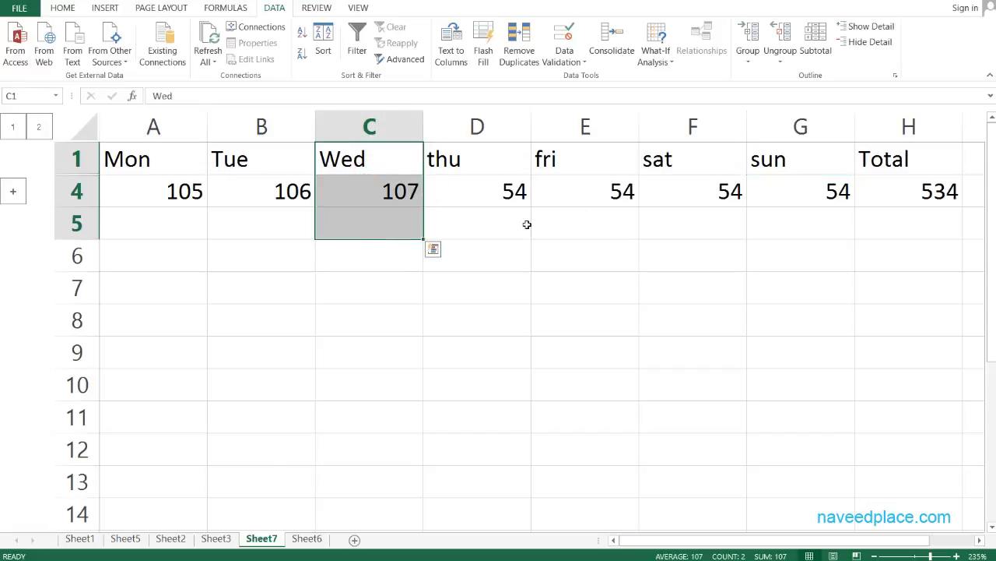
drag(764, 166, 767, 257)
click(921, 183)
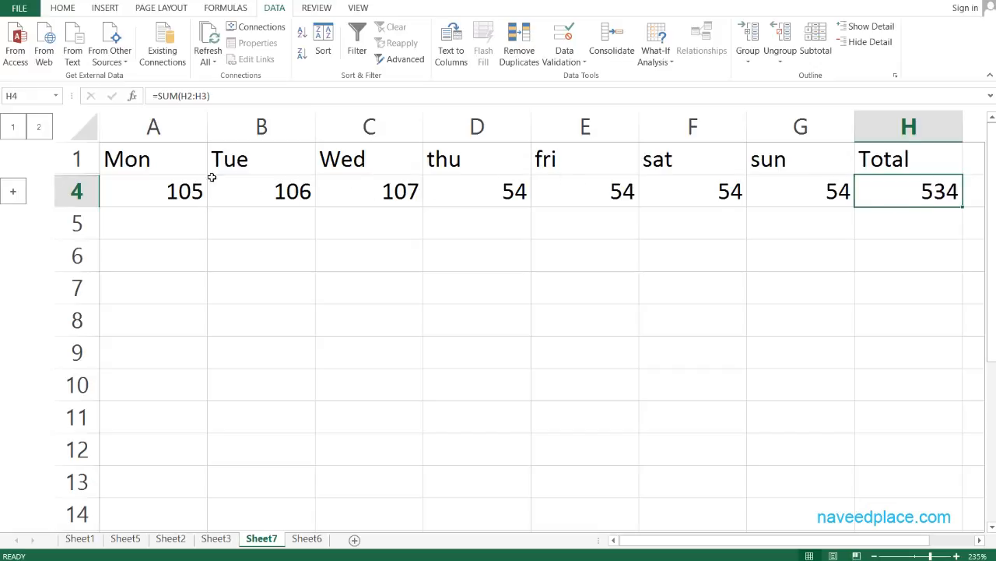
Expand the grouped rows above row 4 to examine the linked Sheet2 and Sheet3 values, and collapse them again.
click(13, 191)
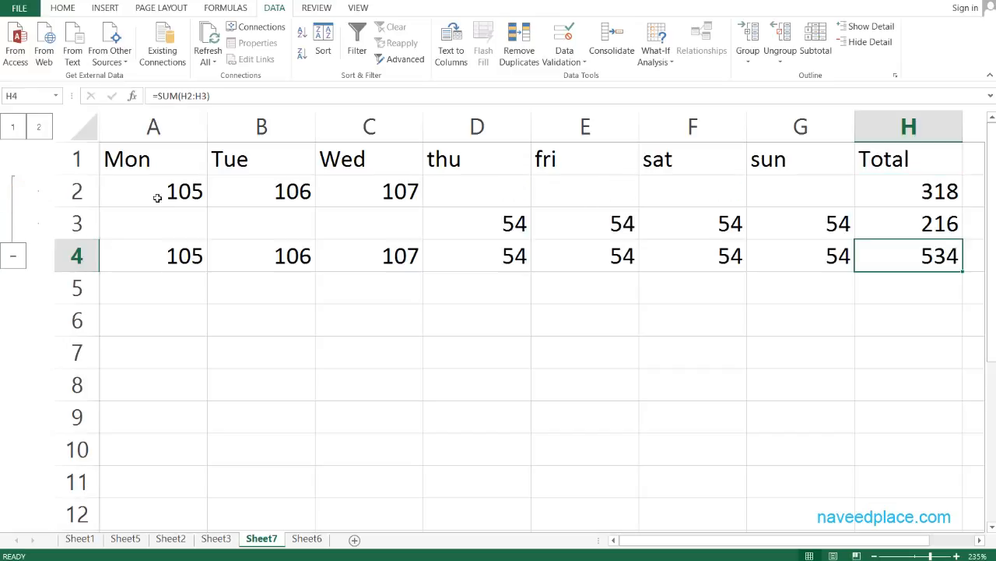
drag(393, 193, 163, 190)
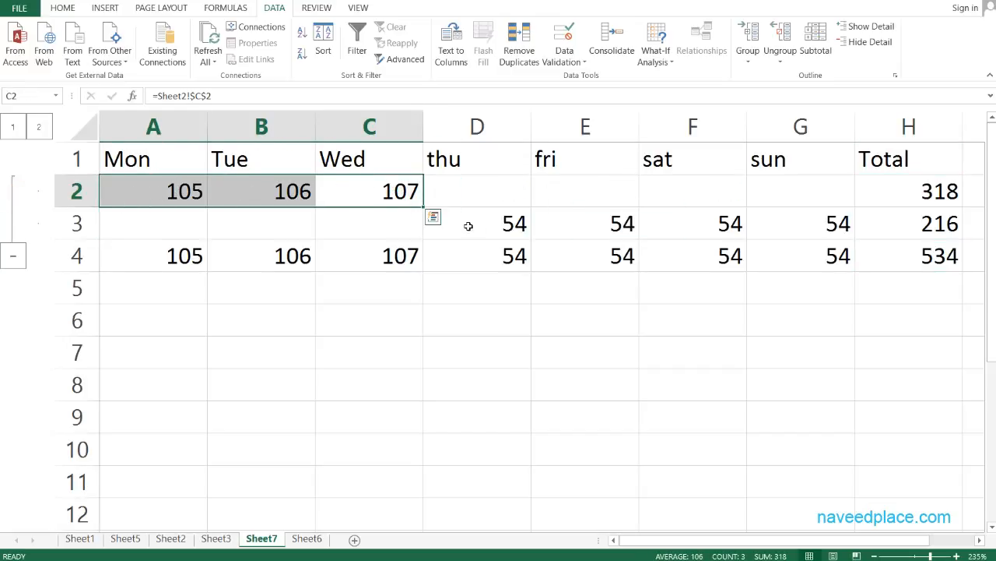
drag(468, 226, 787, 233)
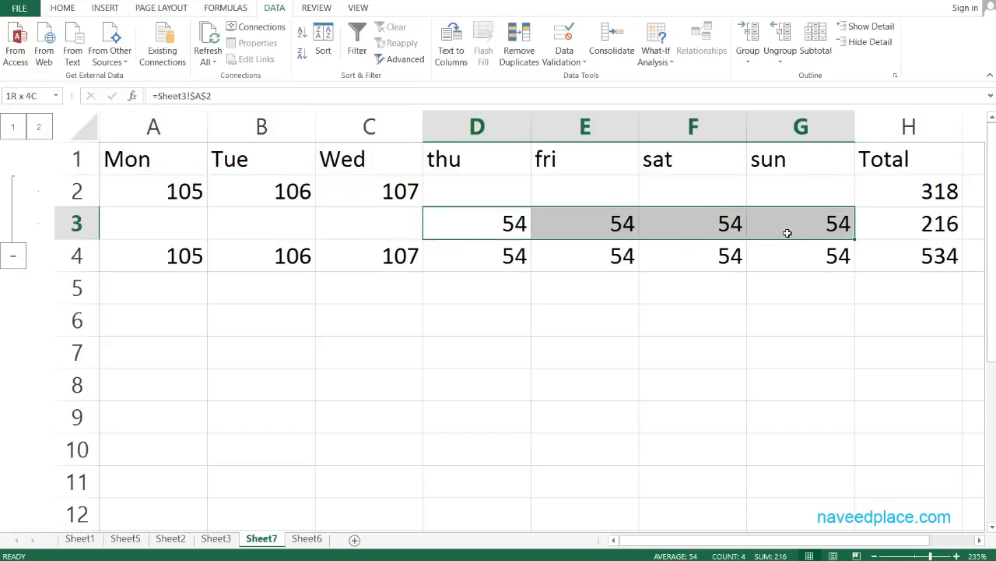
click(787, 233)
drag(485, 231, 803, 231)
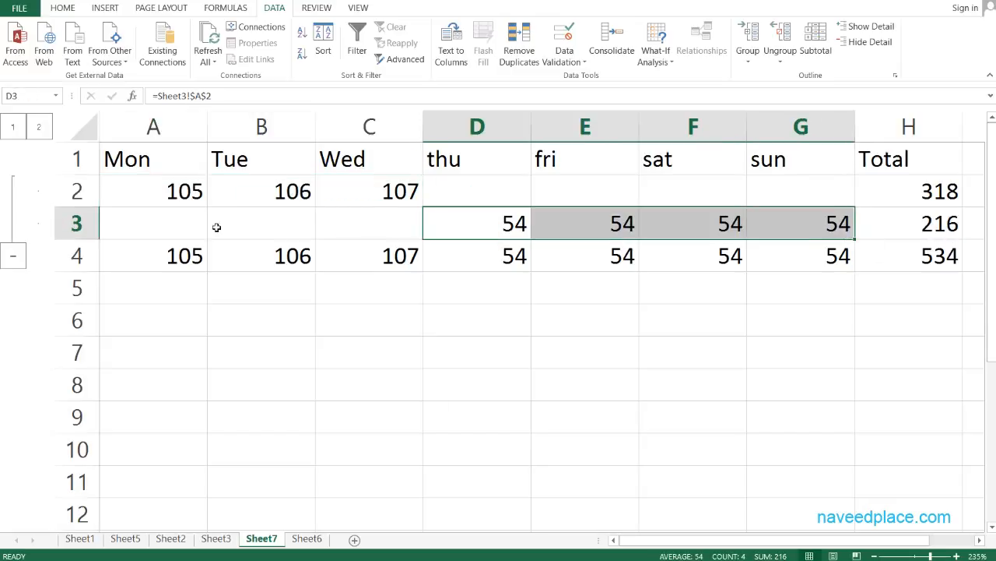
click(12, 255)
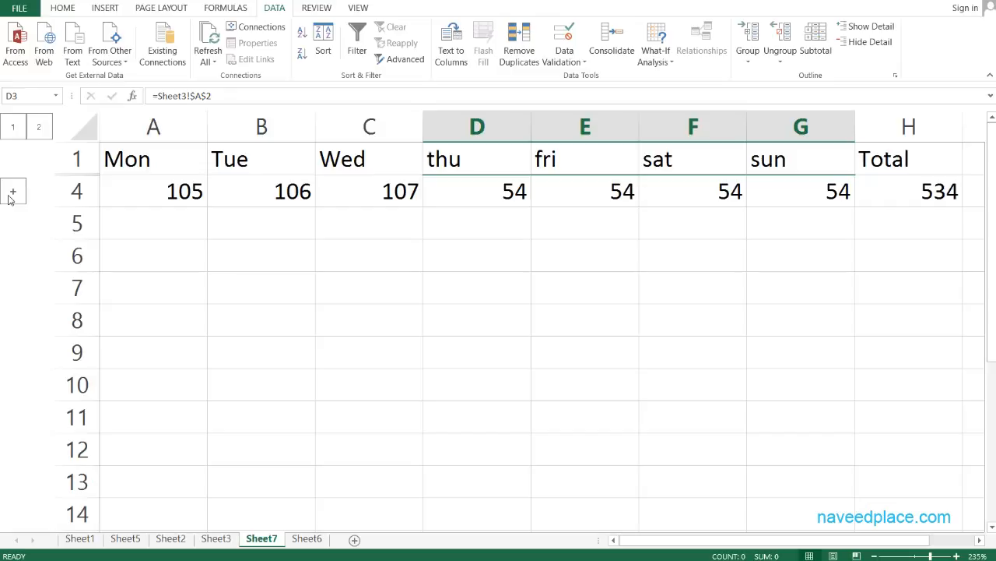
Consolidate the same Sheet2 and Sheet3 ranges again at cell A8, using the Average function with top row labels and source links.
click(139, 317)
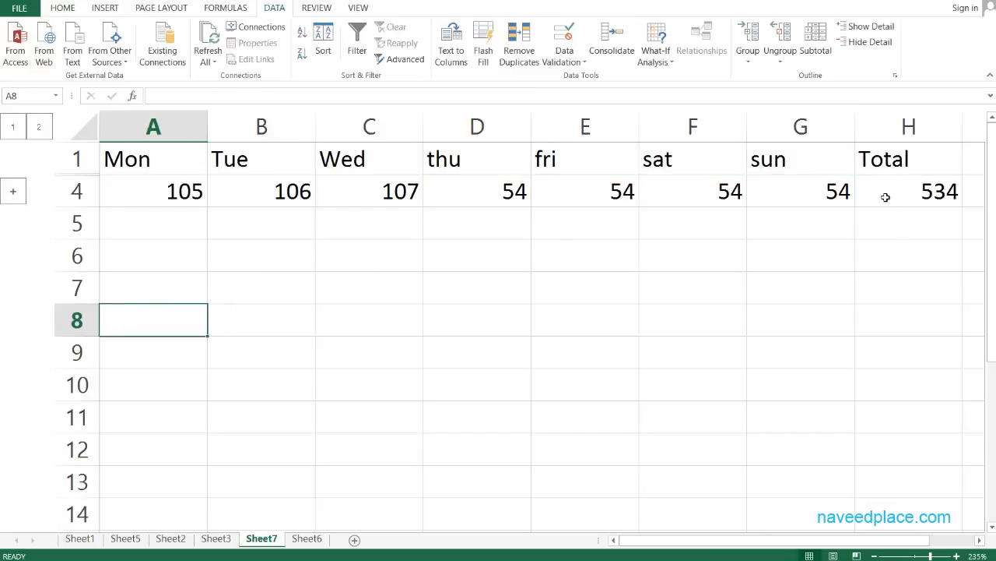
click(622, 48)
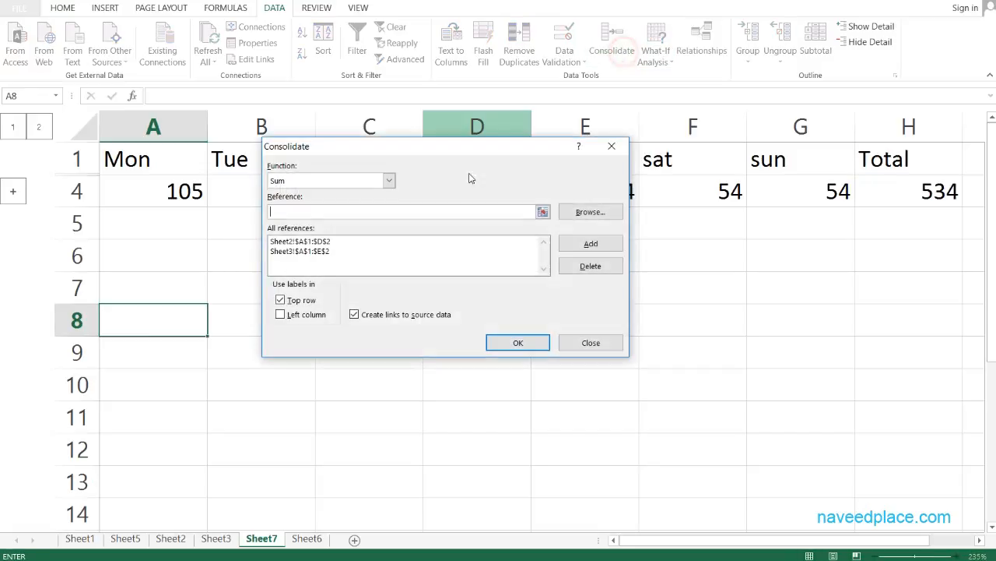
click(389, 181)
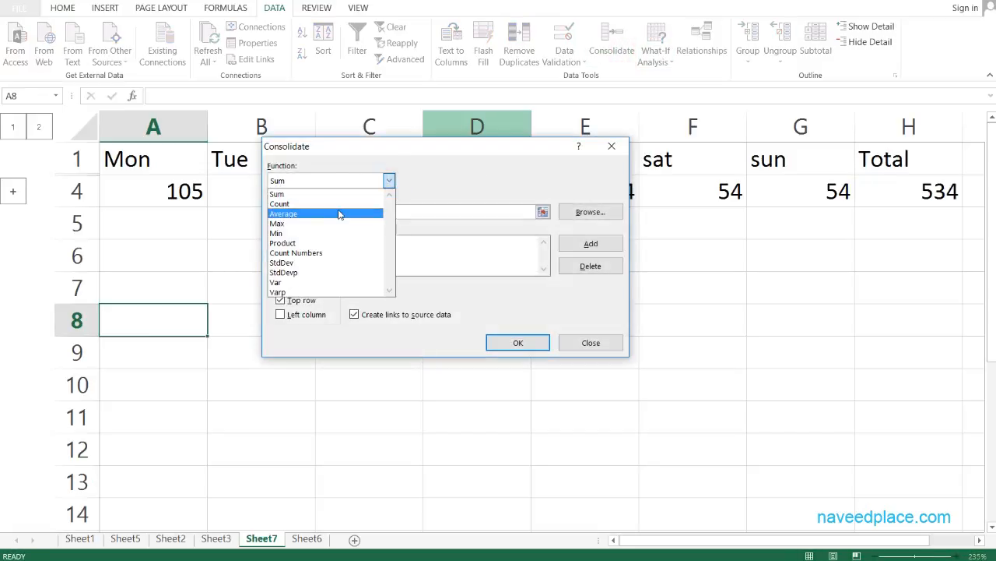
click(339, 208)
click(502, 348)
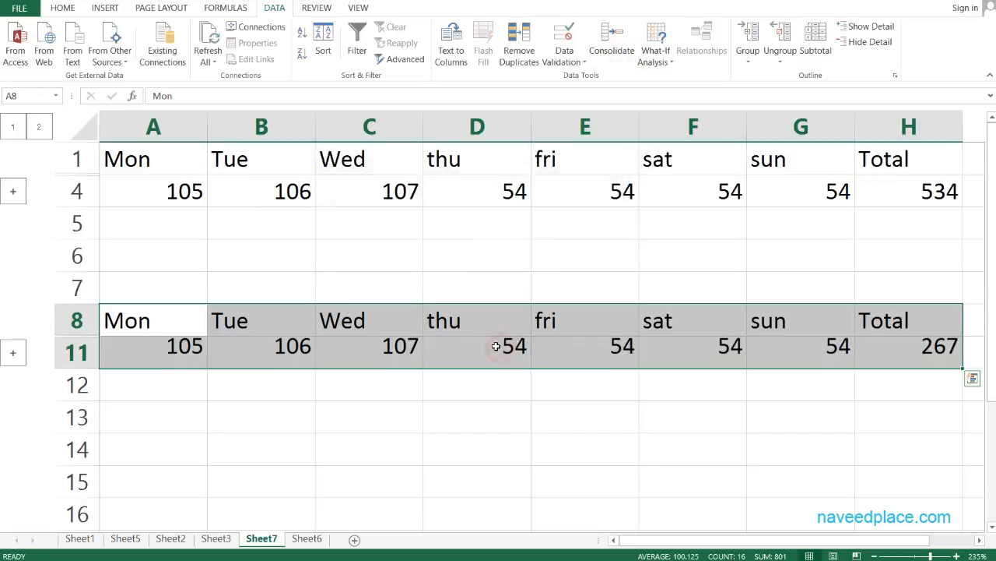
Compare the Total formulas in H11 and H4 by opening each for viewing, leaving both formulas unedited.
double_click(905, 356)
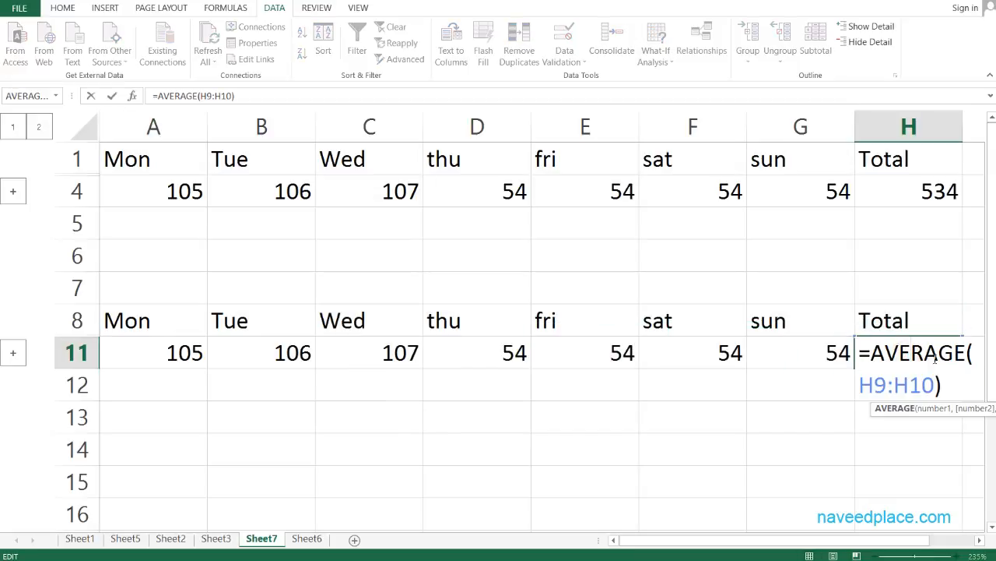
drag(966, 354, 871, 353)
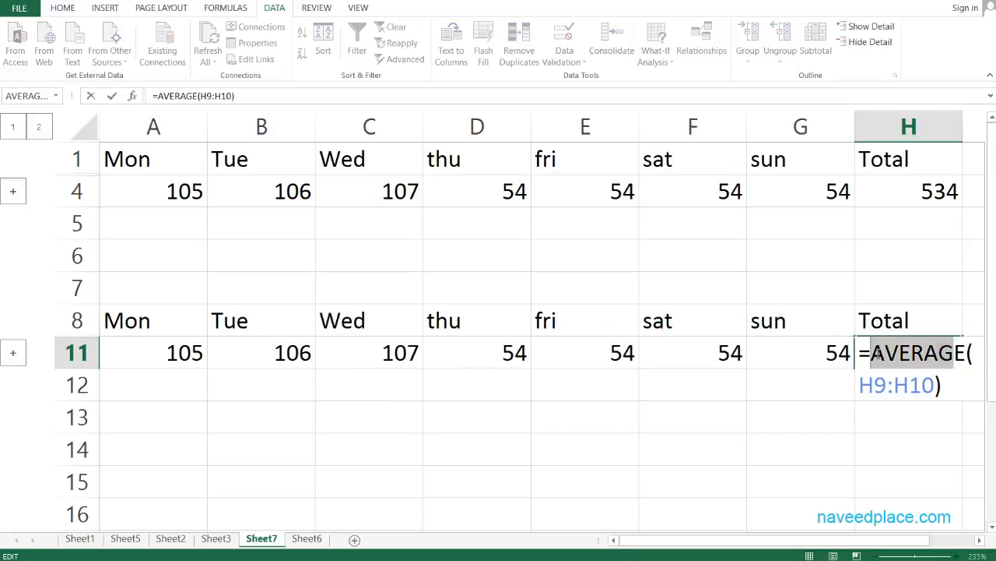
click(889, 289)
click(900, 195)
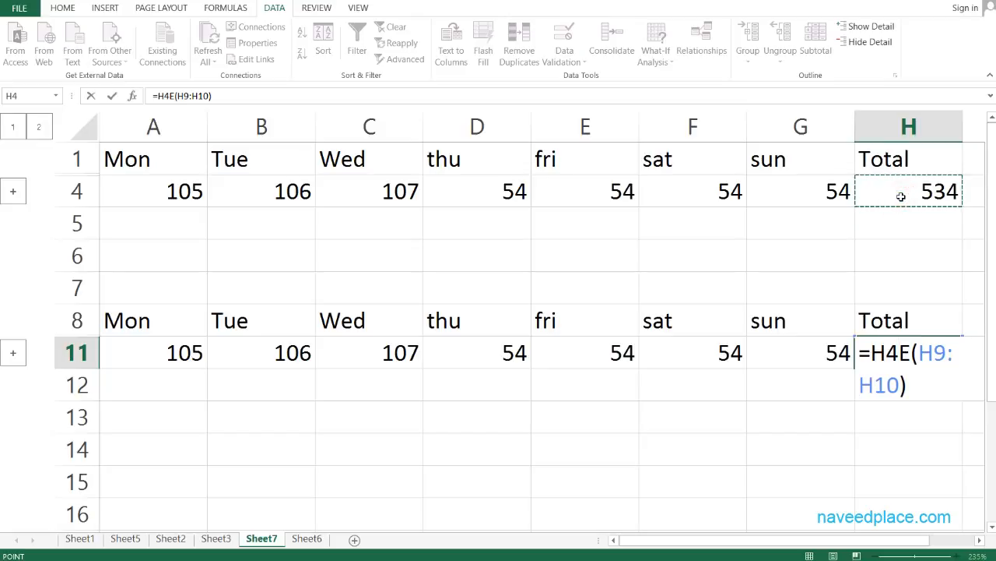
key(Escape)
double_click(901, 195)
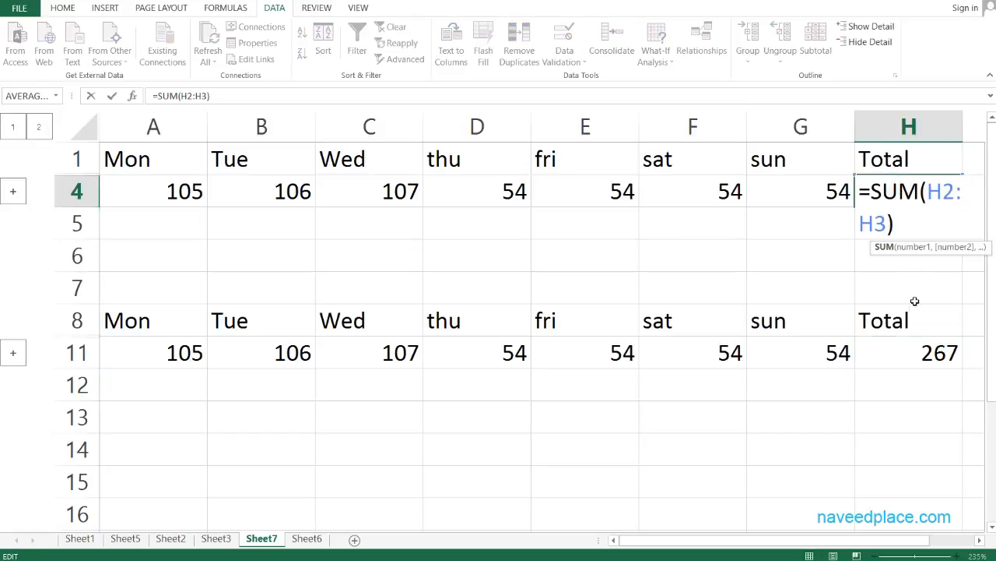
key(Escape)
double_click(906, 349)
key(Escape)
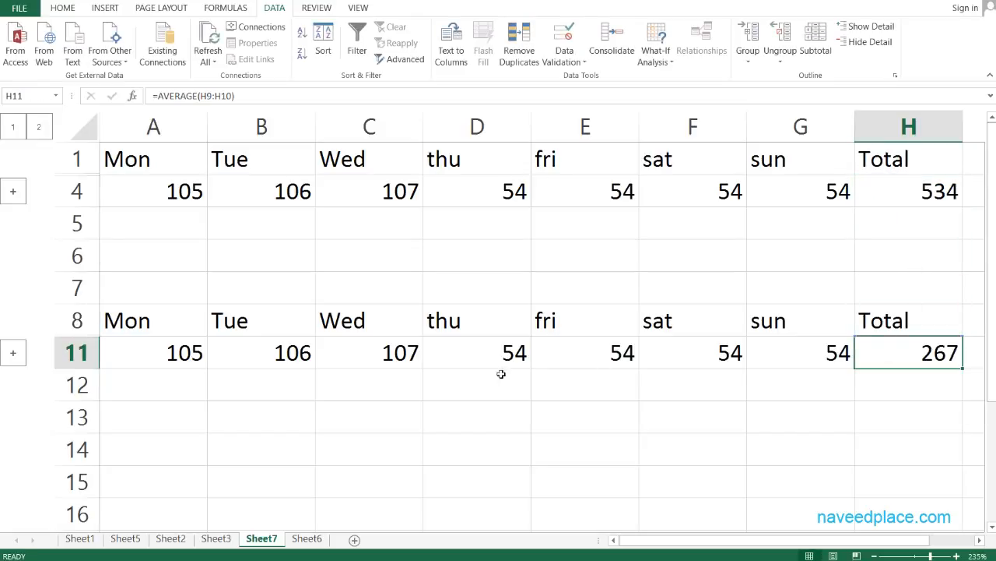
Examine the functions Consolidate offers with cell A13 as the destination, and close the dialog without consolidating.
click(178, 429)
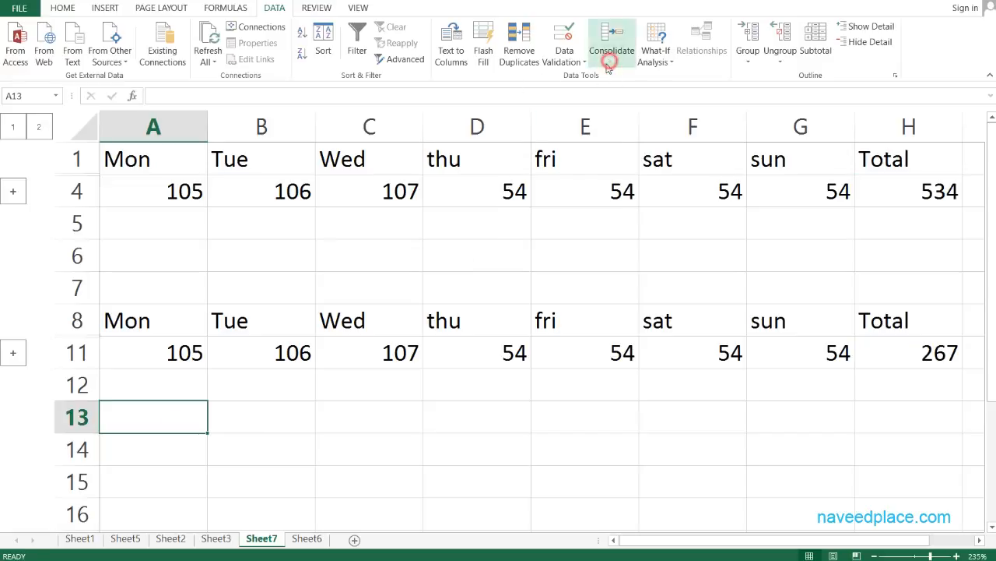
click(612, 52)
click(388, 180)
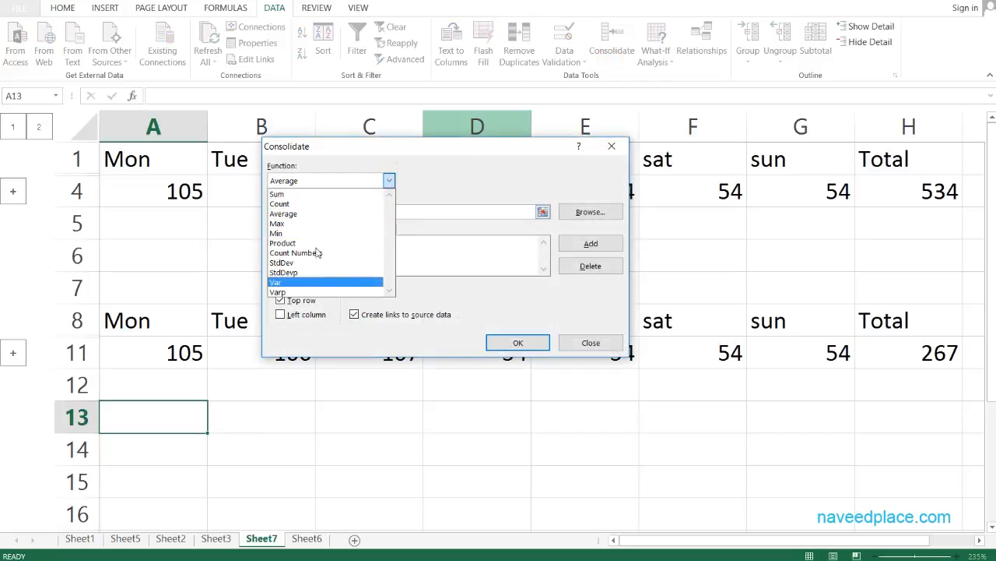
click(591, 343)
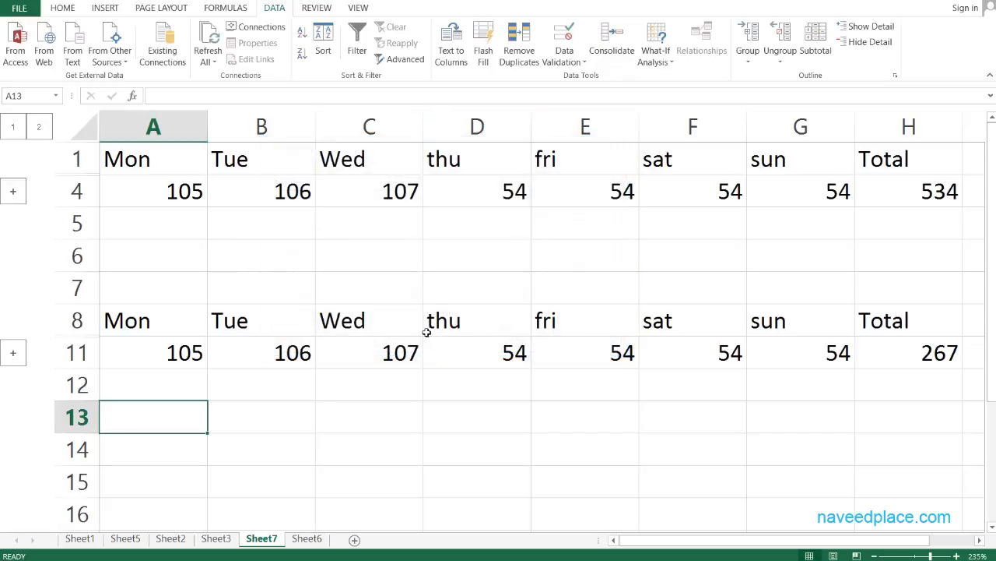